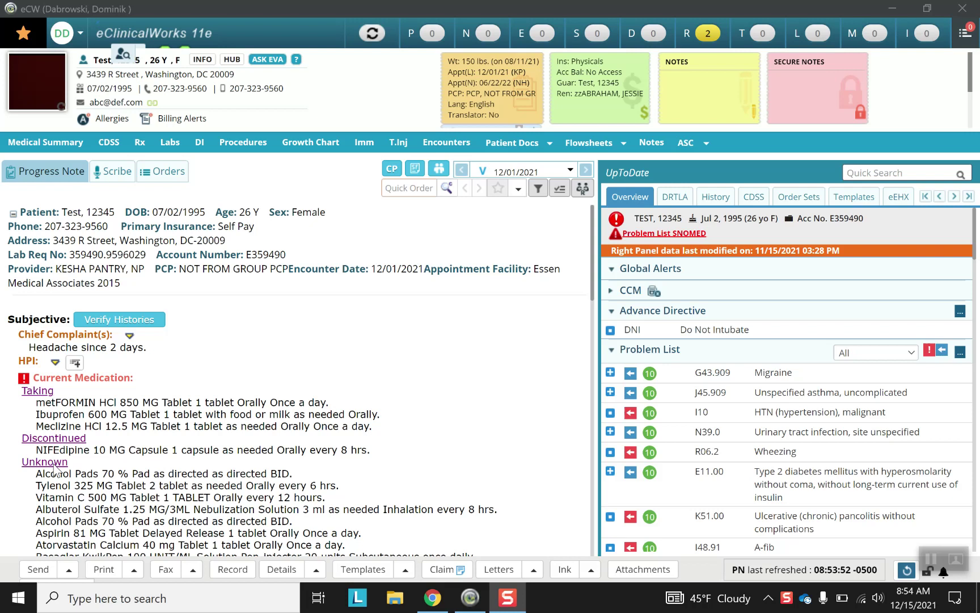
Open the Medication Reconciliation from Current Medication and begin a medication quick search.
{"action": "left_click", "coordinate": [97, 378]}
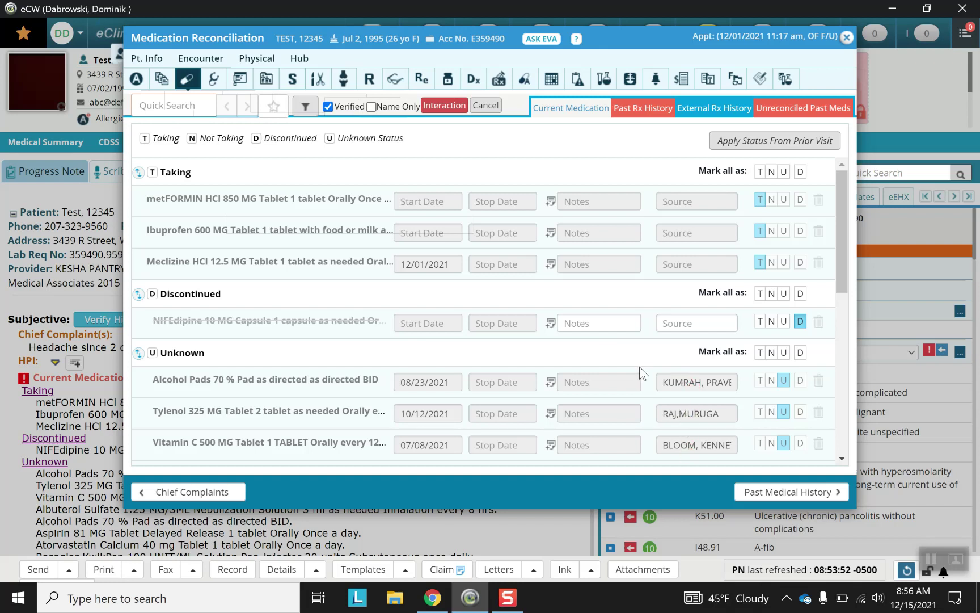
{"action": "left_click", "coordinate": [185, 108]}
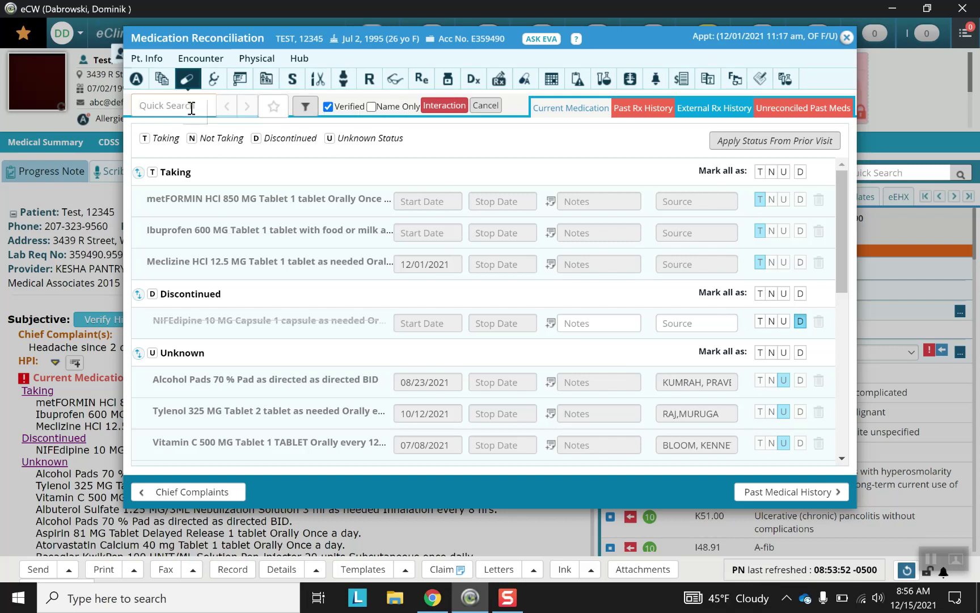
Search for aspirin, choose Aspirin, and pick the 325 MG once-daily tablet.
{"action": "type", "text": "aspi"}
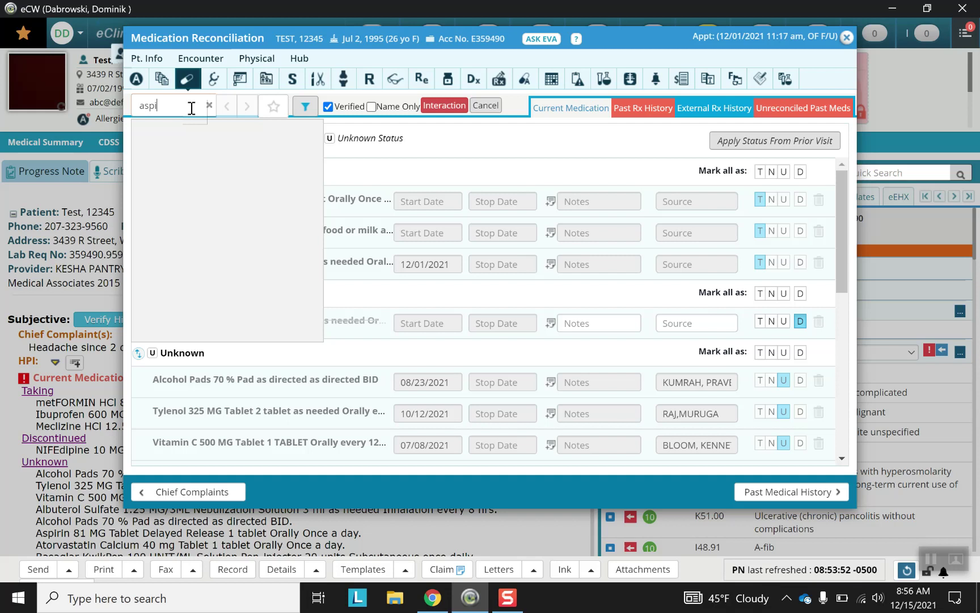
{"action": "type", "text": "rin"}
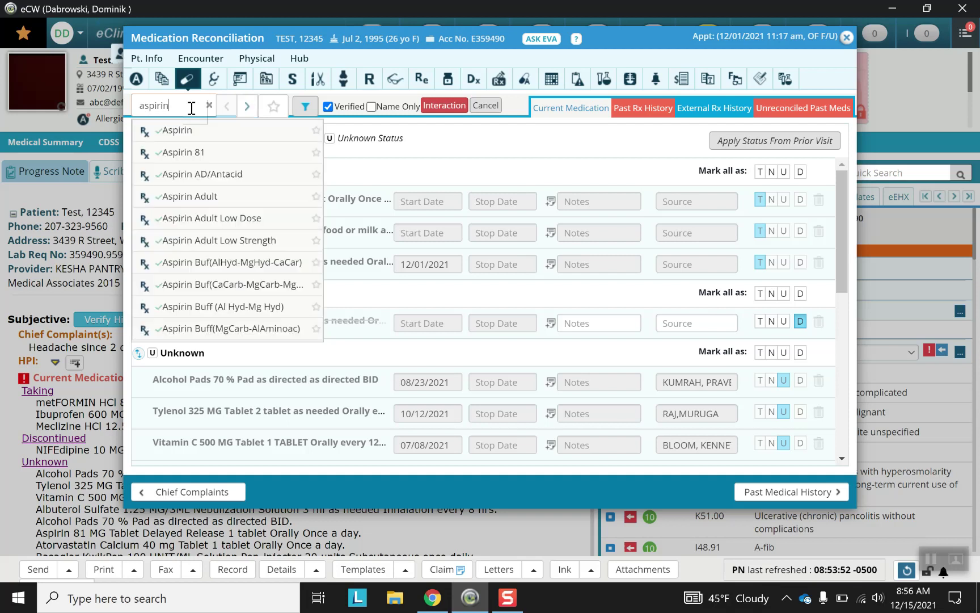
{"action": "left_click", "coordinate": [187, 129]}
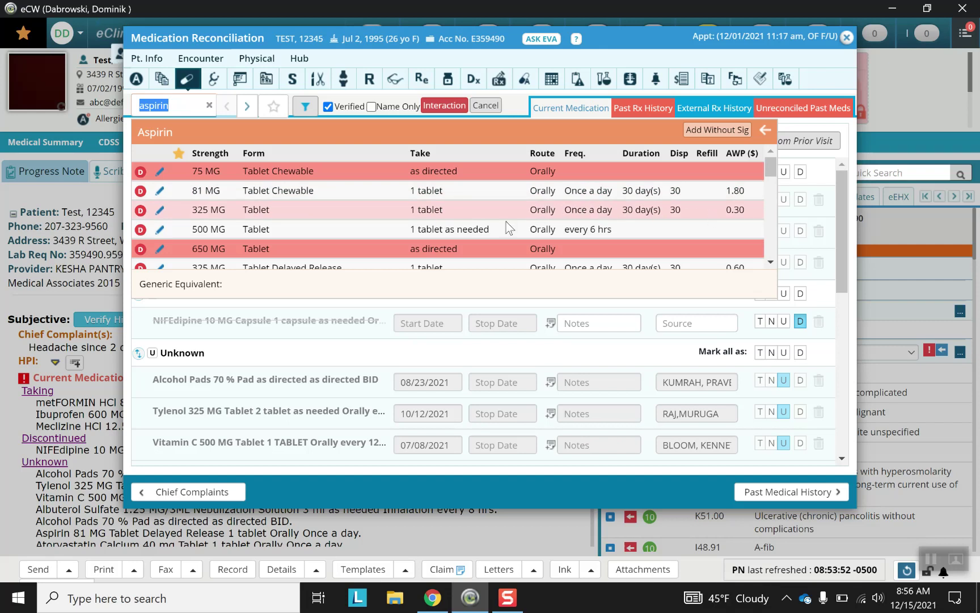
{"action": "left_click", "coordinate": [247, 210]}
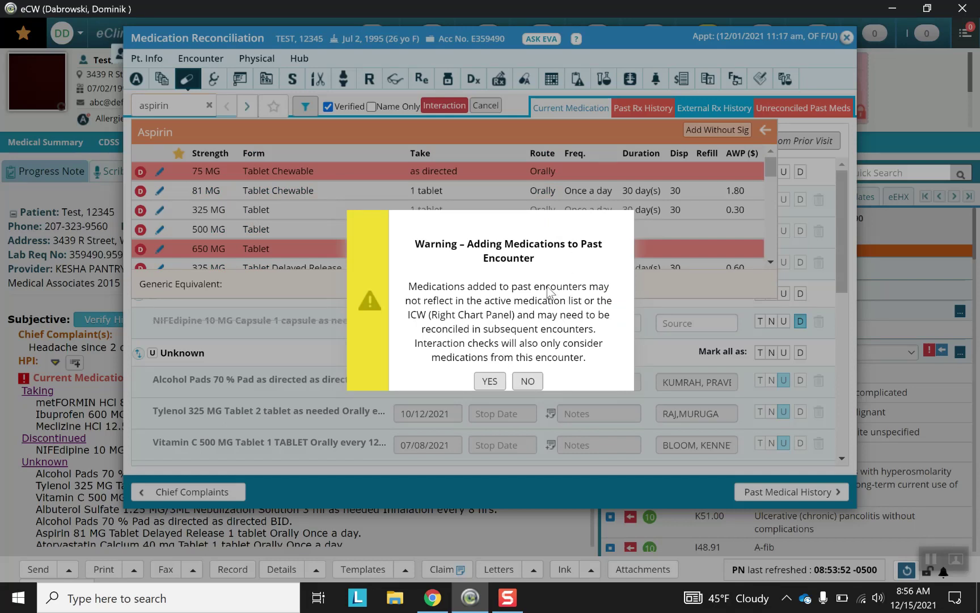
Confirm both warnings to add Aspirin 325 MG once daily, then mark it Discontinued.
{"action": "left_click", "coordinate": [491, 381]}
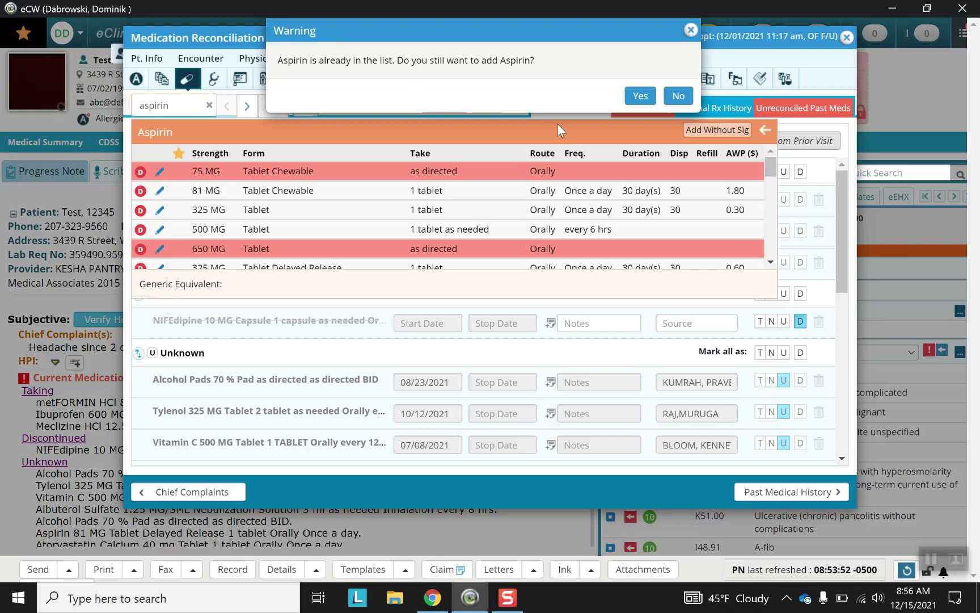
{"action": "left_click", "coordinate": [641, 101]}
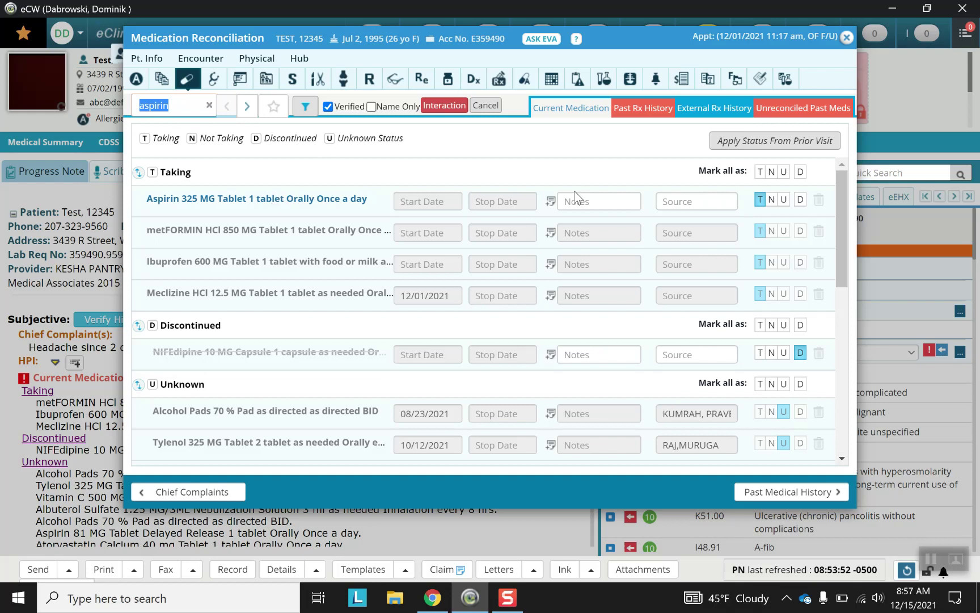
{"action": "left_click", "coordinate": [772, 201]}
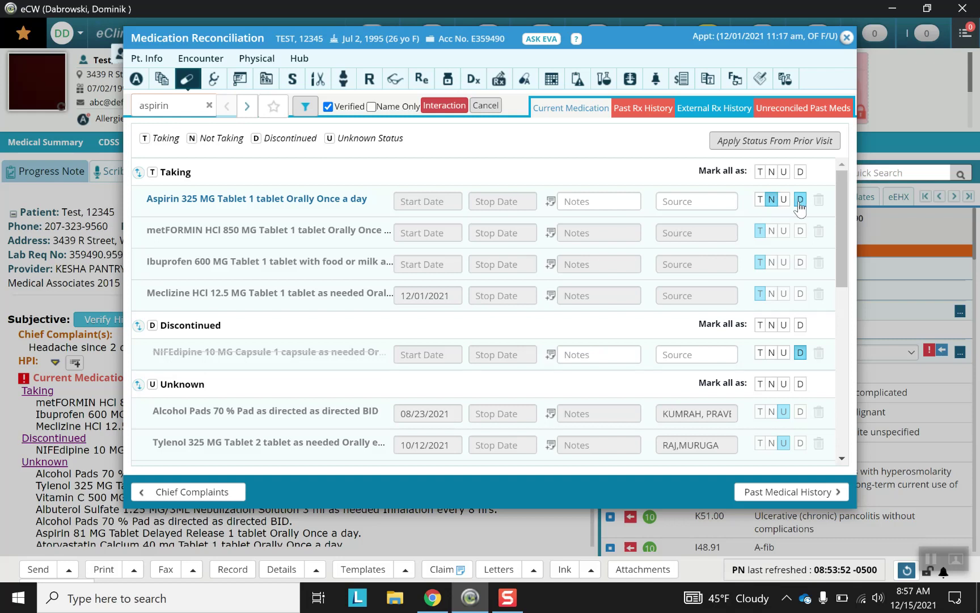
{"action": "left_click", "coordinate": [799, 199]}
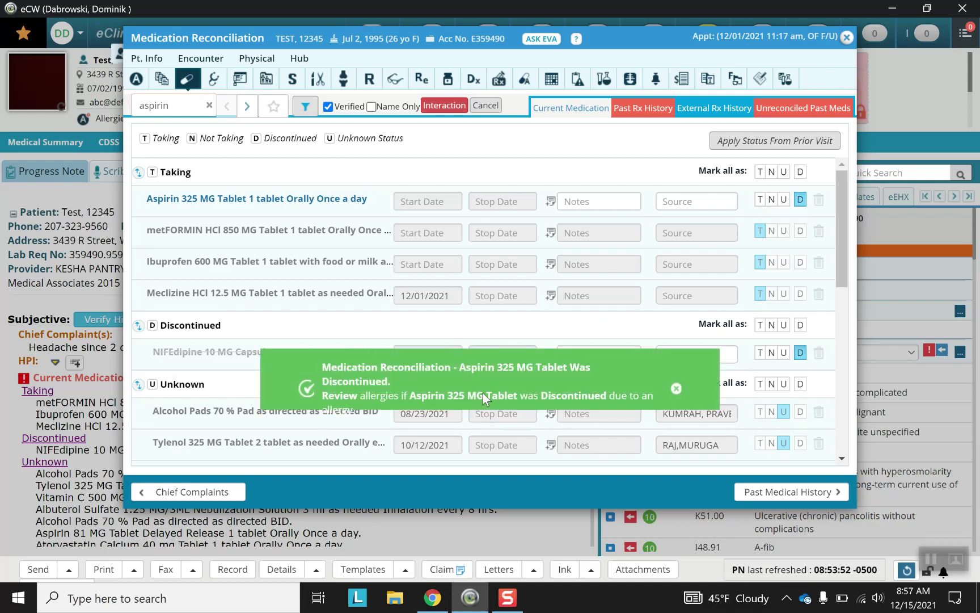
Reopen reconciliation, mark Aspirin 325 MG and NIFEdipine as Taking, and recheck the statuses.
{"action": "left_click", "coordinate": [845, 39]}
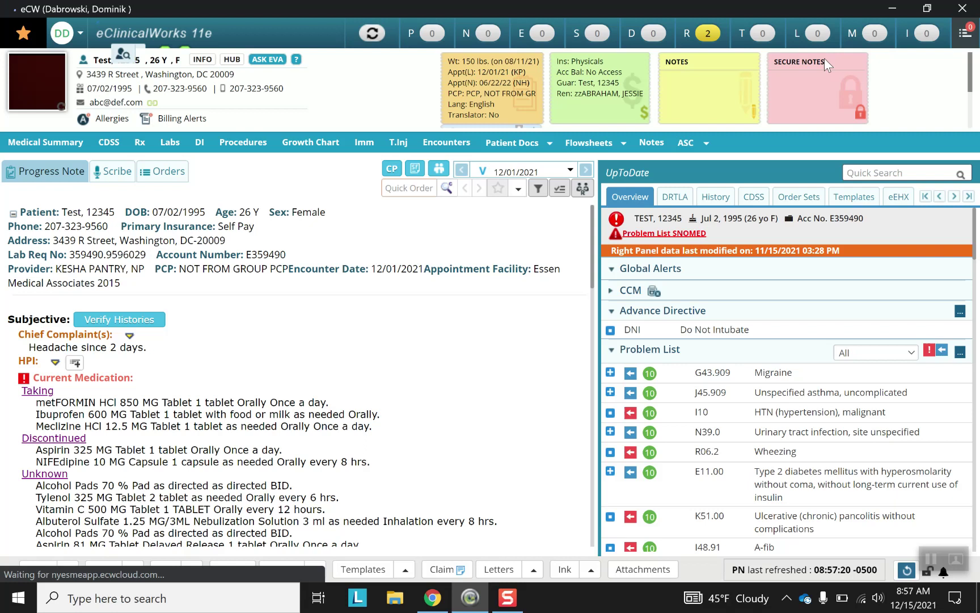
{"action": "left_click", "coordinate": [81, 379]}
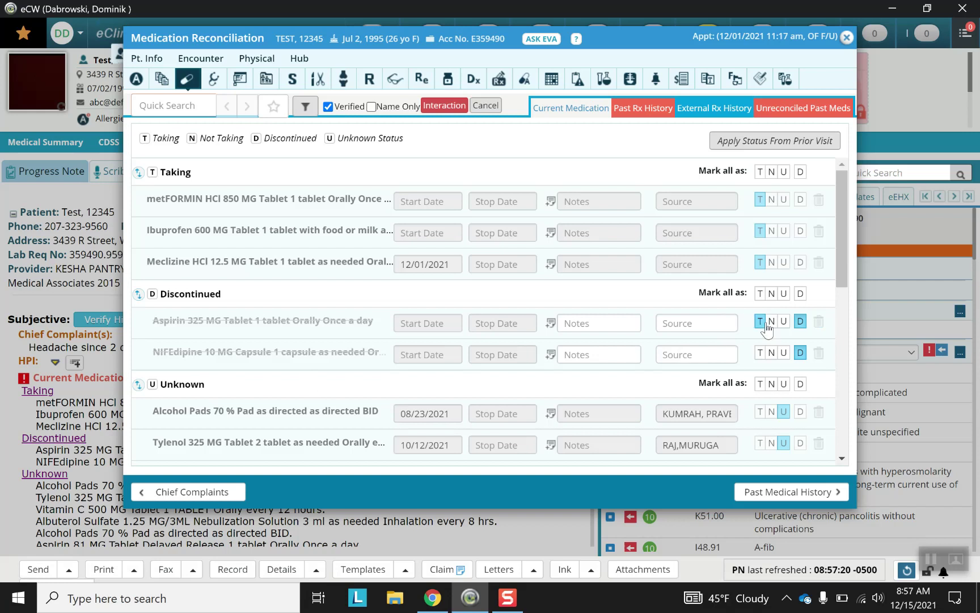
{"action": "left_click", "coordinate": [760, 322]}
{"action": "left_click", "coordinate": [760, 352]}
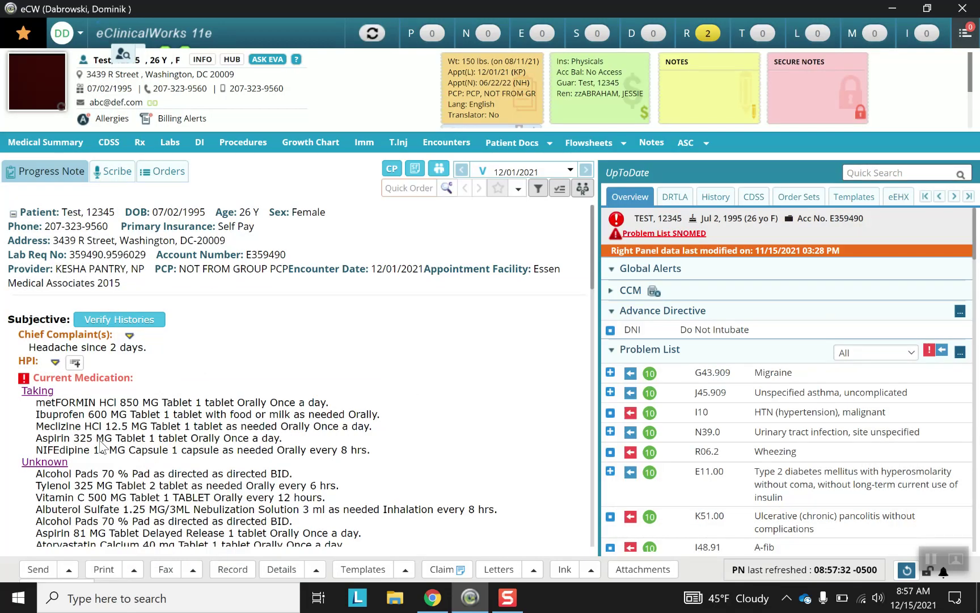
{"action": "left_click", "coordinate": [73, 379]}
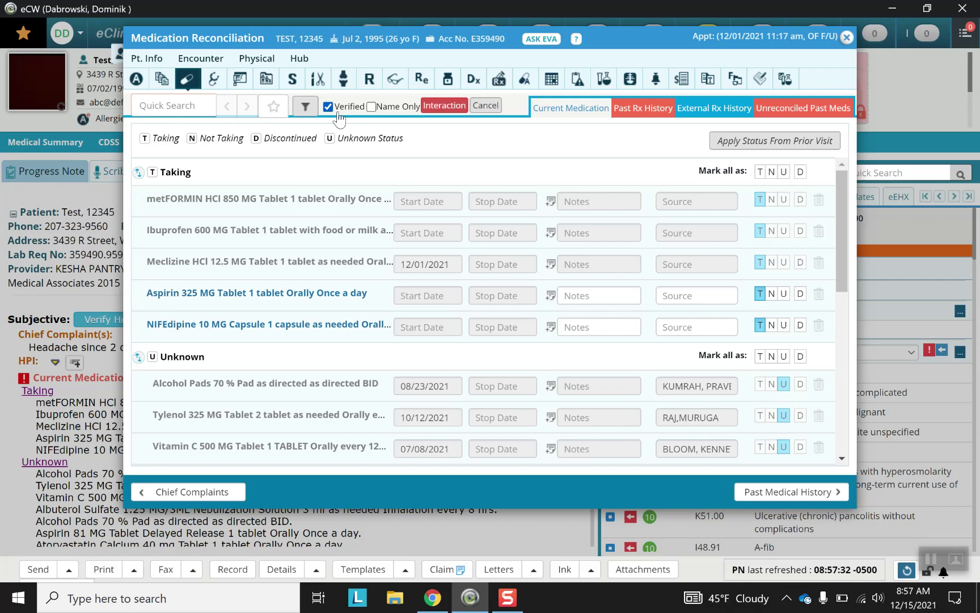
{"action": "left_click", "coordinate": [806, 497]}
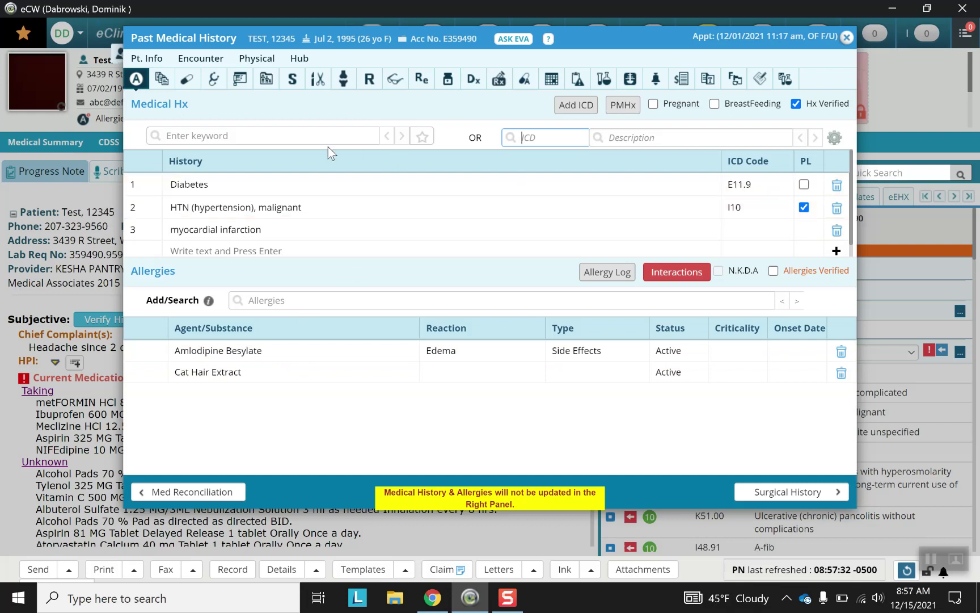
Start a new entry in the Medical Hx list.
{"action": "left_click", "coordinate": [229, 248]}
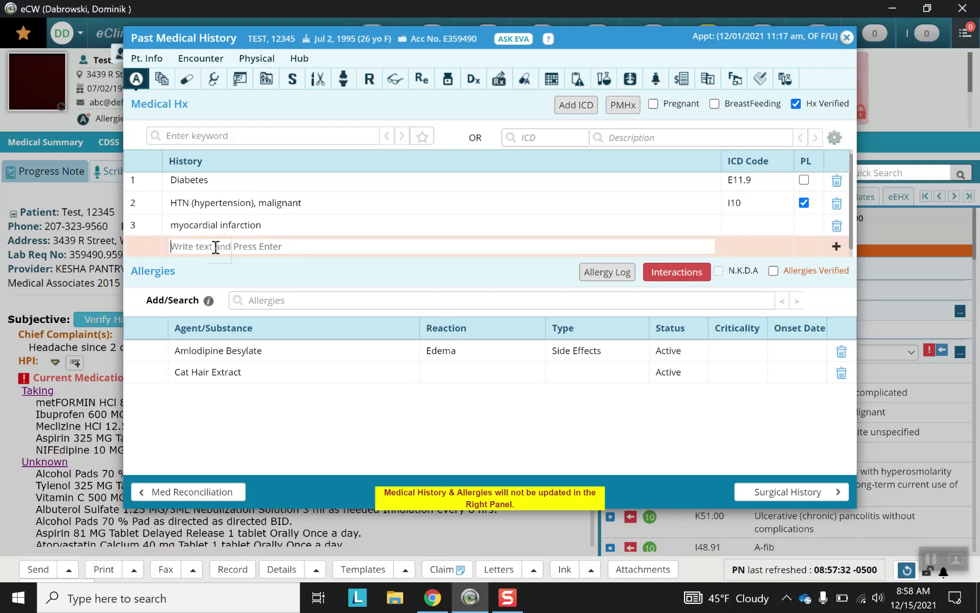
Add 'migraines' to the medical history, then delete it with confirmation.
{"action": "type", "text": "migraines"}
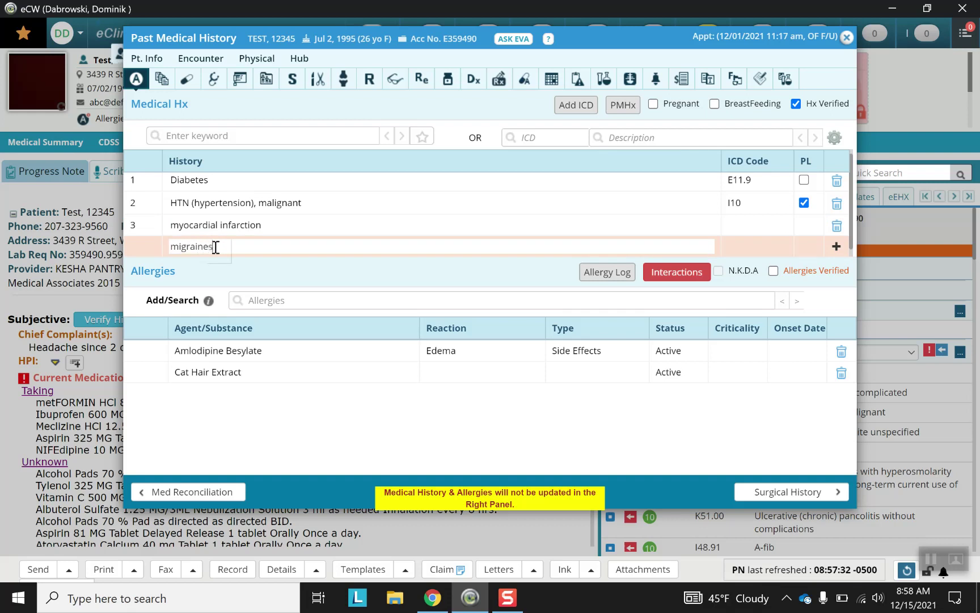
{"action": "key", "text": "Return"}
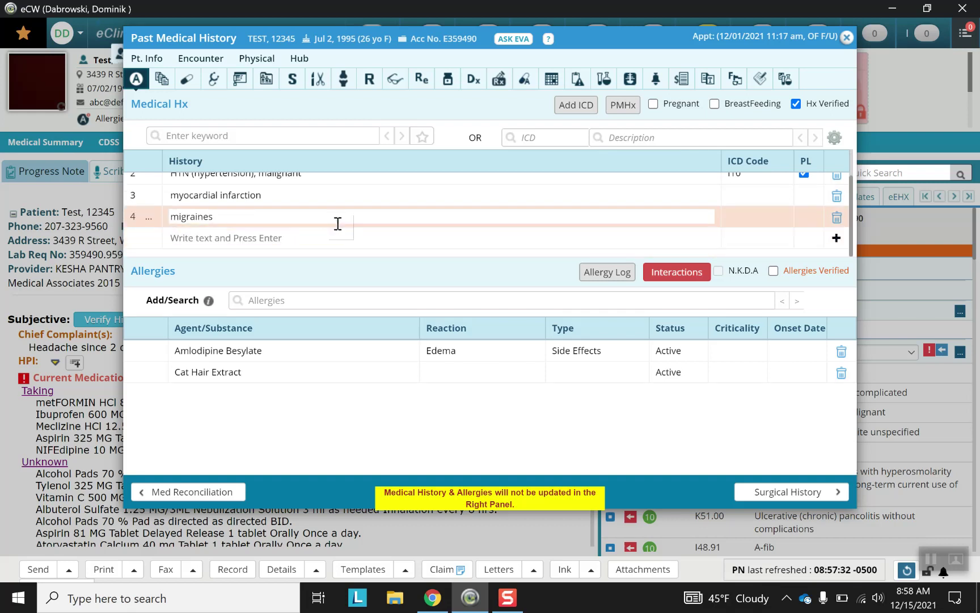
{"action": "left_click", "coordinate": [835, 219]}
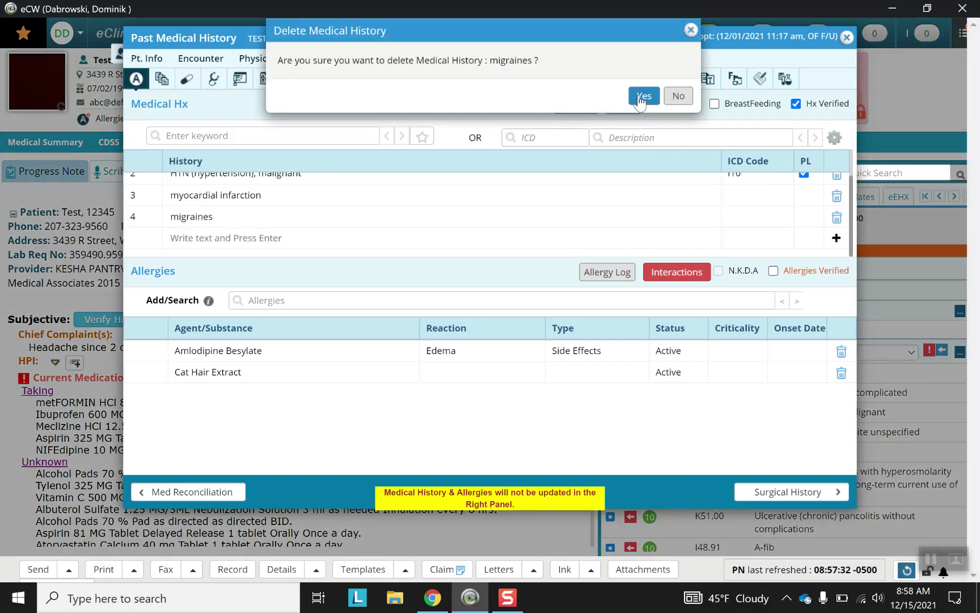
{"action": "left_click", "coordinate": [639, 95]}
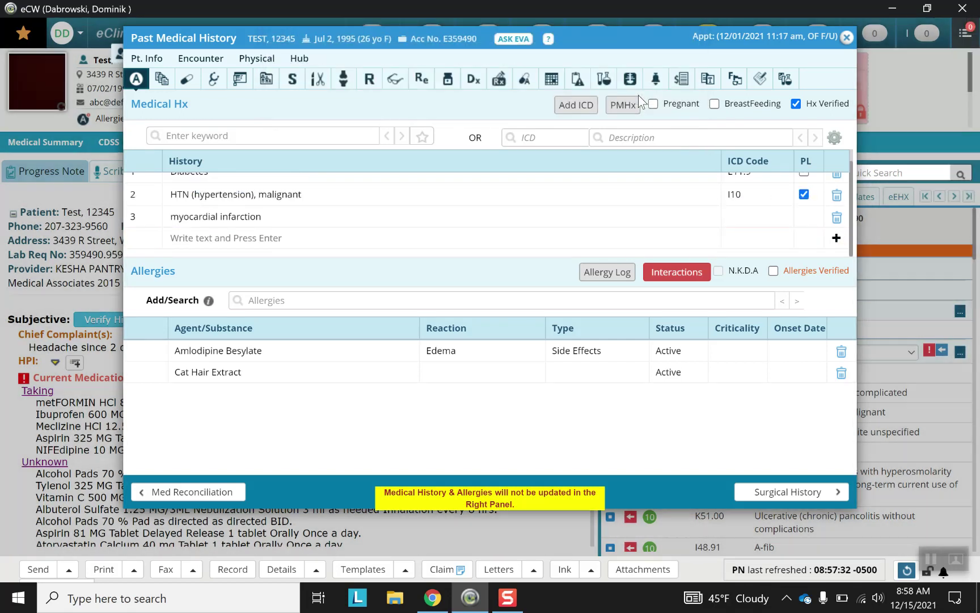
Search ICD codes for 'z' and add Z70.2 counseling diagnosis to the history.
{"action": "left_click", "coordinate": [556, 139]}
{"action": "type", "text": "z7"}
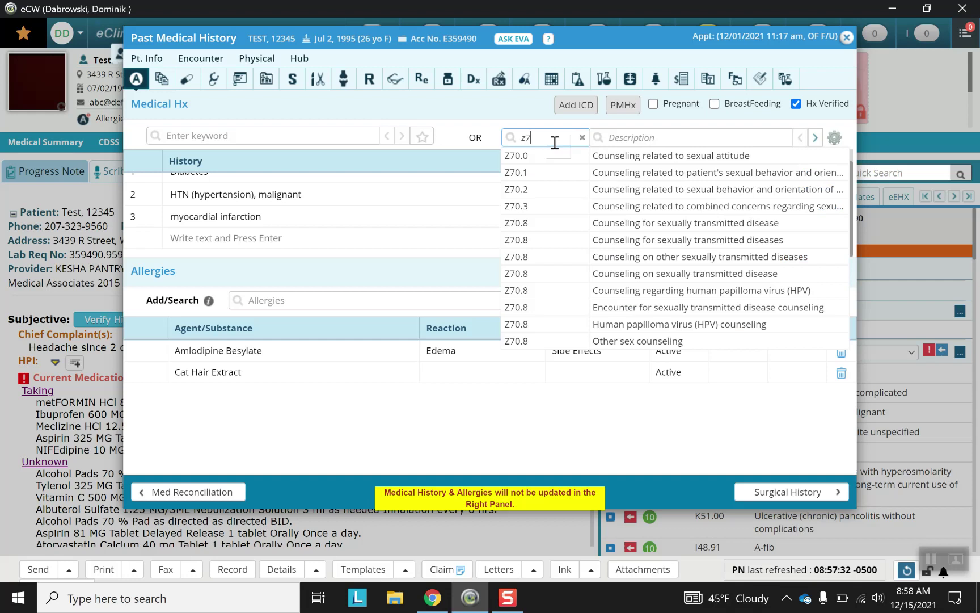
{"action": "left_click", "coordinate": [543, 189]}
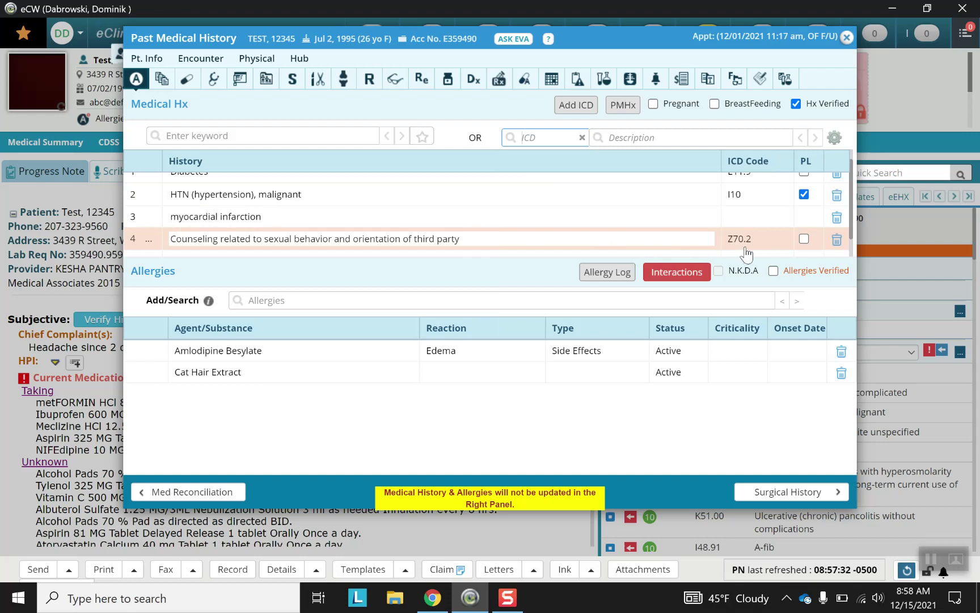
Select the counseling entry's text, then return to the myocardial infarction entry.
{"action": "left_click", "coordinate": [183, 226]}
{"action": "left_click", "coordinate": [183, 234]}
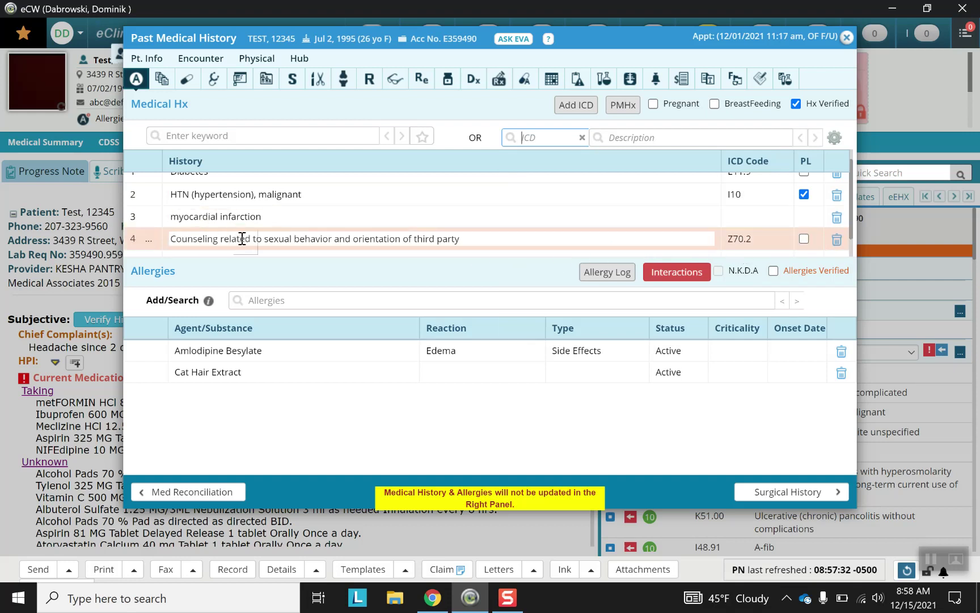
{"action": "left_click", "coordinate": [465, 238]}
{"action": "double_click", "coordinate": [467, 240]}
{"action": "triple_click", "coordinate": [467, 240]}
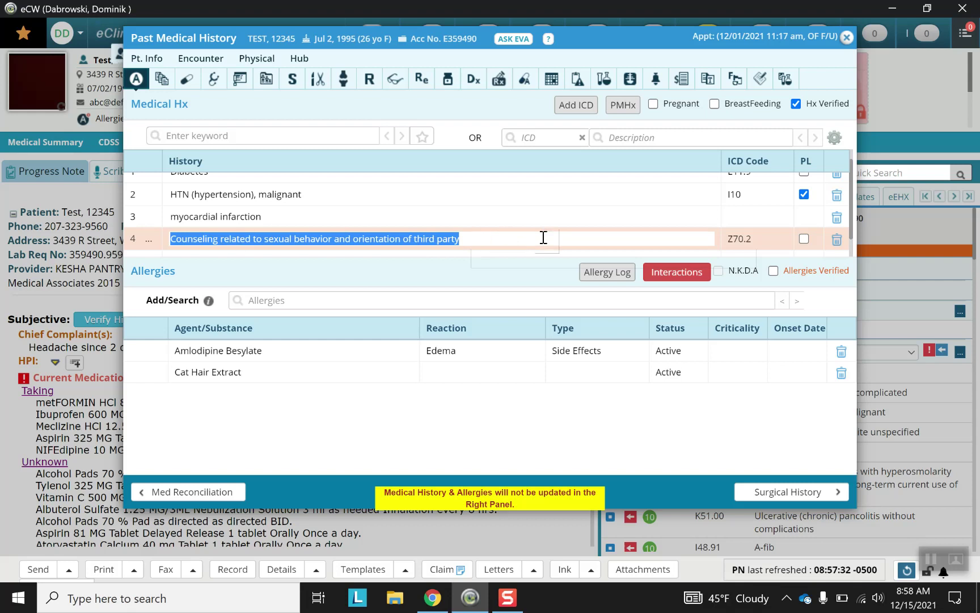
{"action": "left_click", "coordinate": [421, 216]}
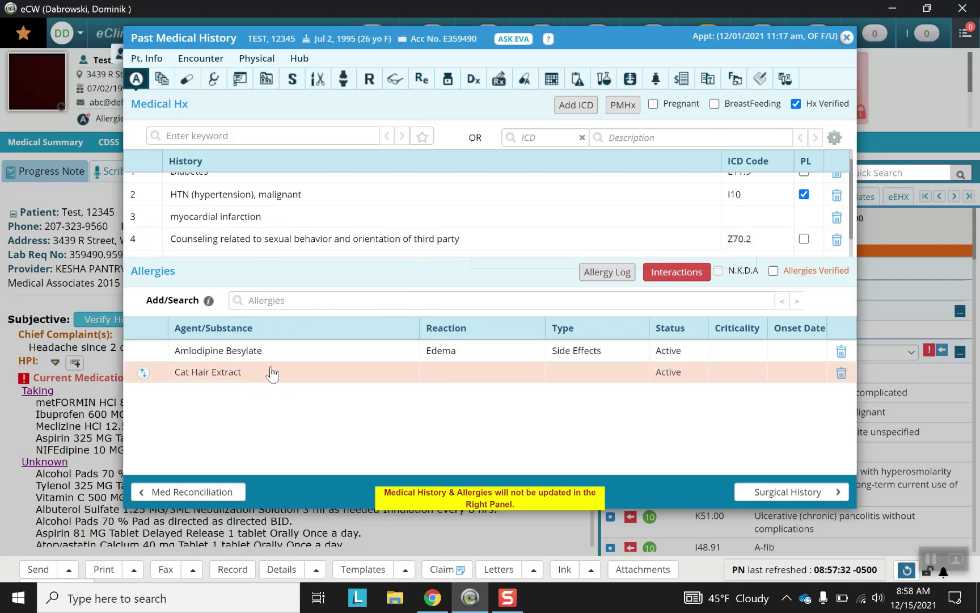
{"action": "left_click", "coordinate": [329, 302]}
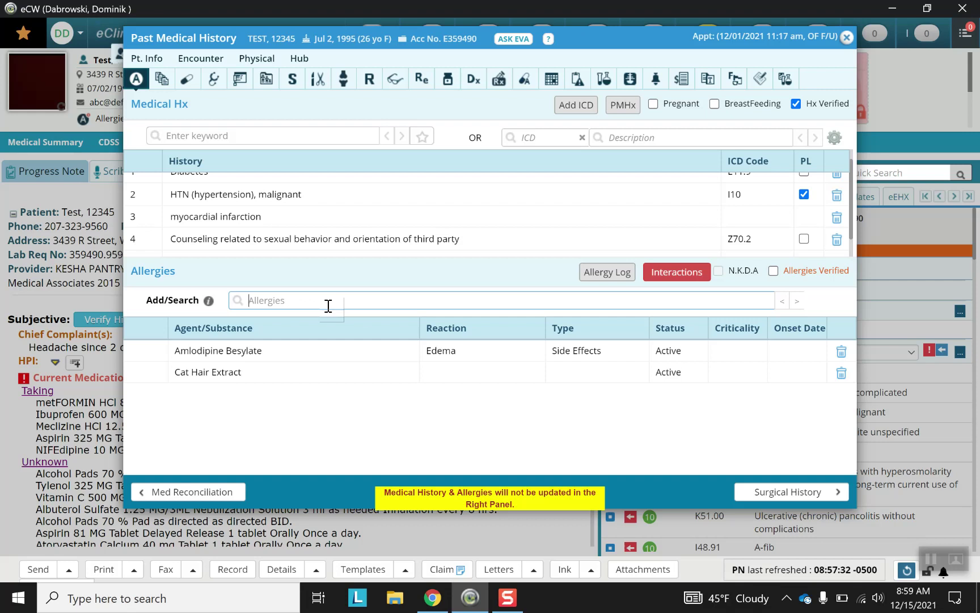
Add a Pollen allergy: reaction rash, type Allergy, status Active, criticality Low.
{"action": "type", "text": "pollen"}
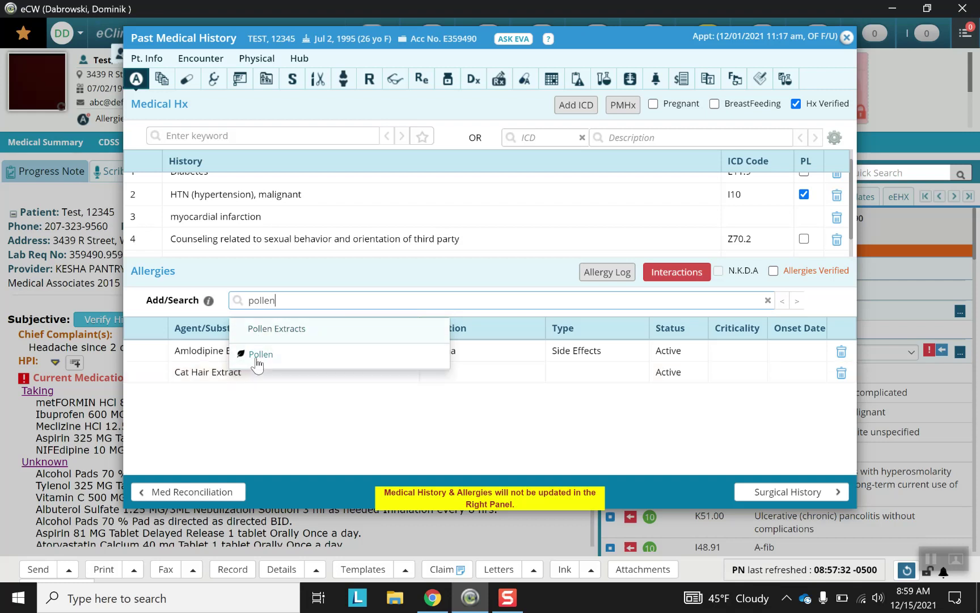
{"action": "left_click", "coordinate": [260, 355]}
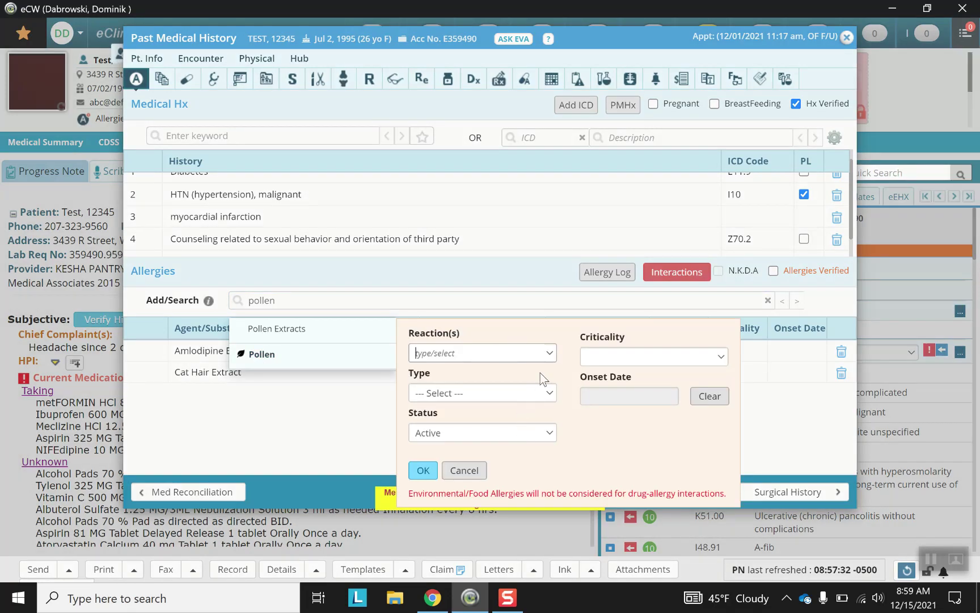
{"action": "left_click", "coordinate": [549, 355]}
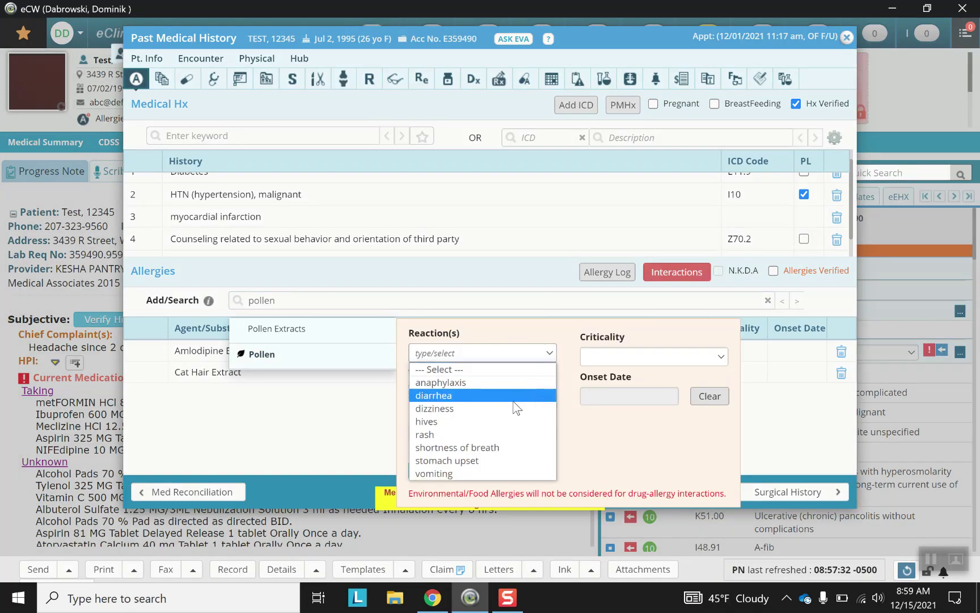
{"action": "left_click", "coordinate": [509, 434]}
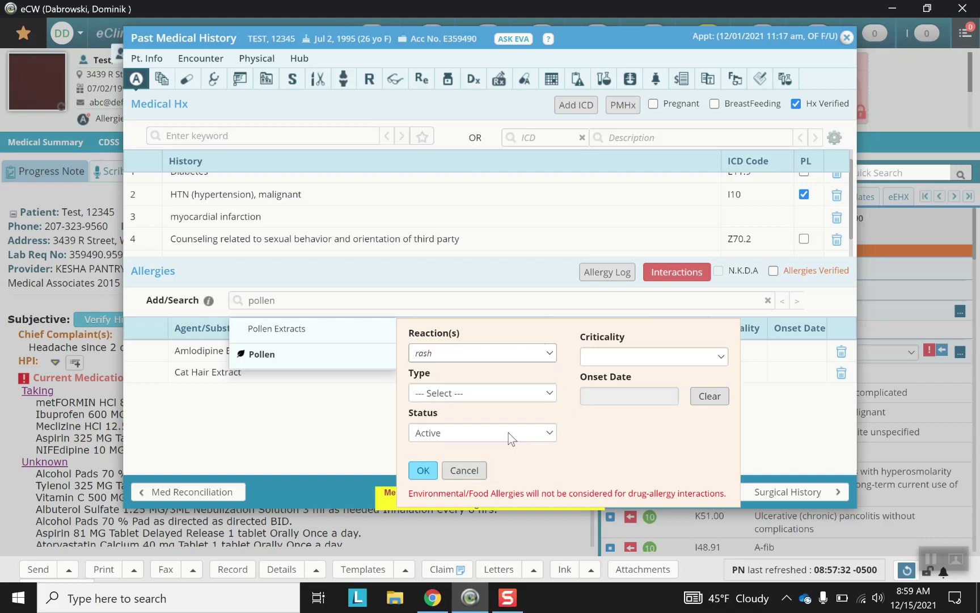
{"action": "left_click", "coordinate": [541, 397]}
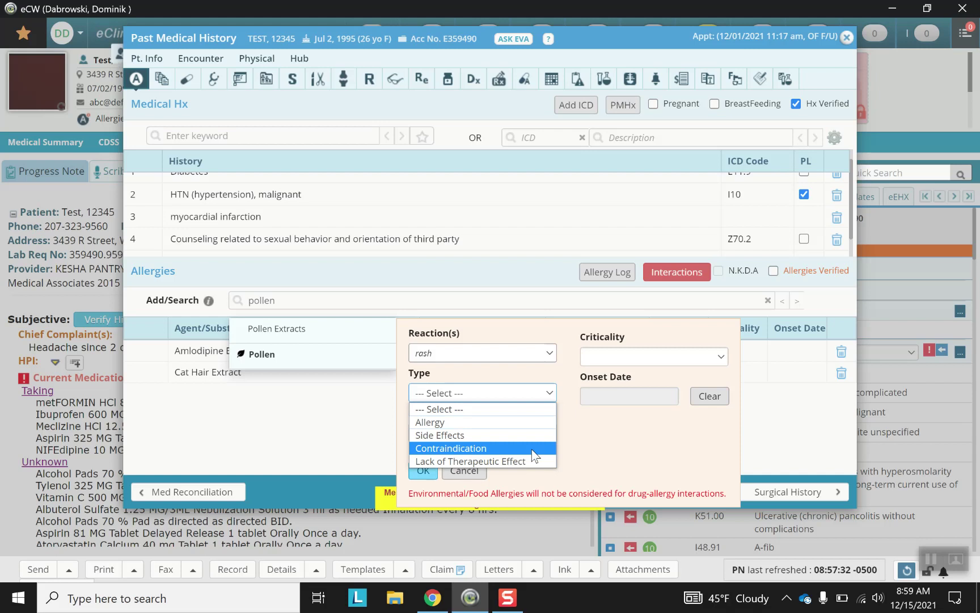
{"action": "left_click", "coordinate": [504, 427]}
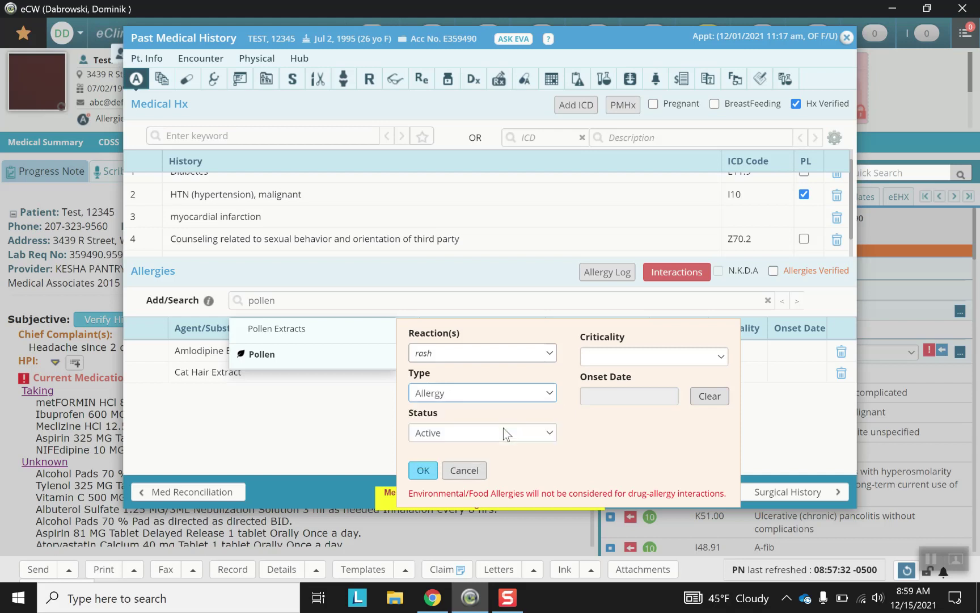
{"action": "left_click", "coordinate": [554, 434]}
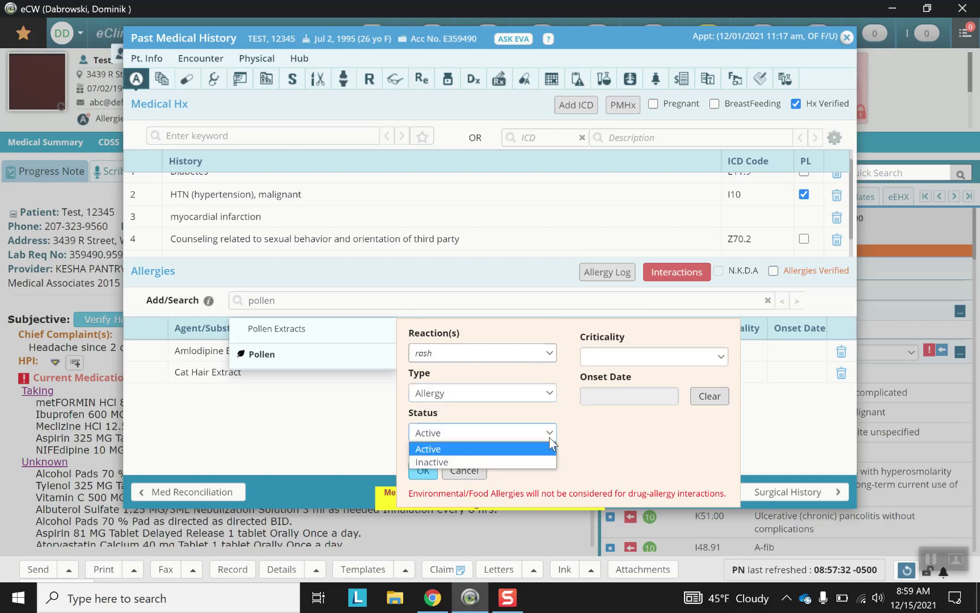
{"action": "left_click", "coordinate": [549, 438]}
{"action": "left_click", "coordinate": [718, 359]}
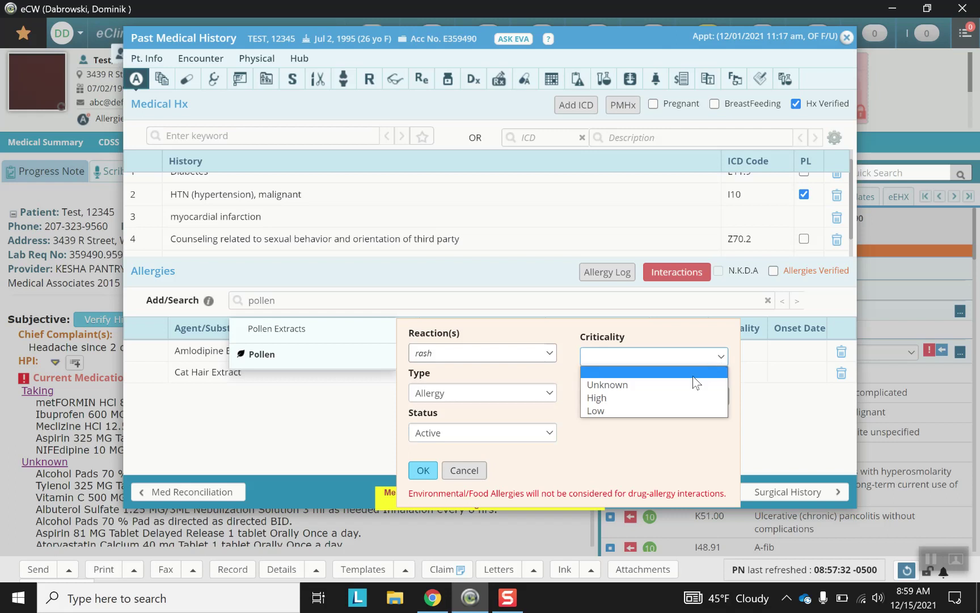
{"action": "left_click", "coordinate": [675, 410]}
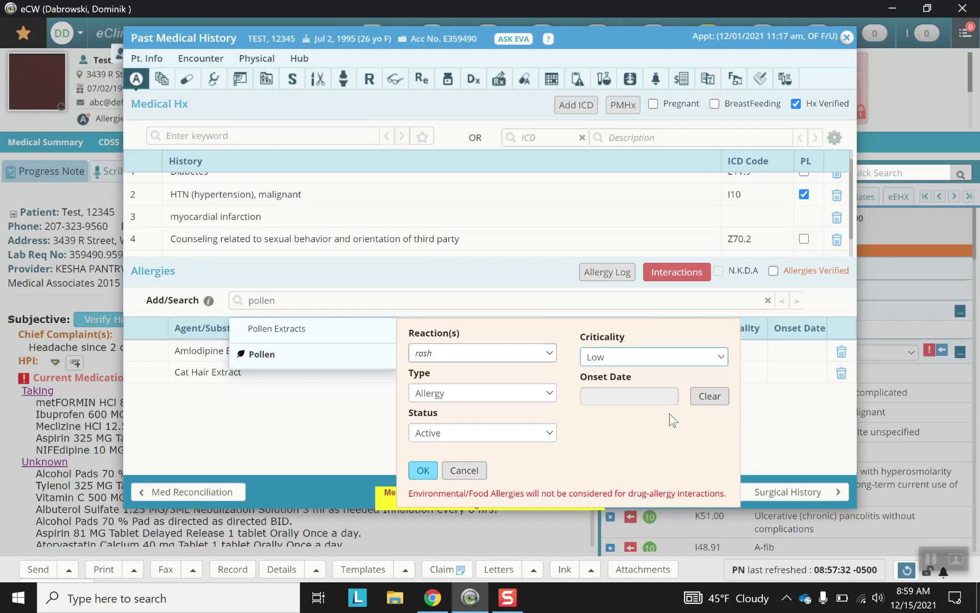
{"action": "left_click", "coordinate": [424, 471]}
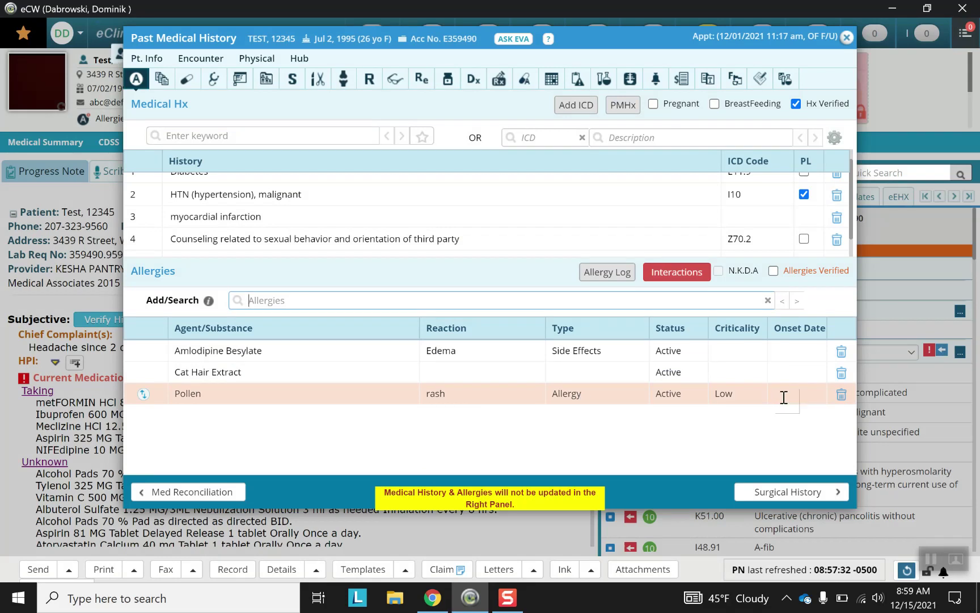
Delete the Pollen allergy and tick Allergies Verified.
{"action": "left_click", "coordinate": [841, 394]}
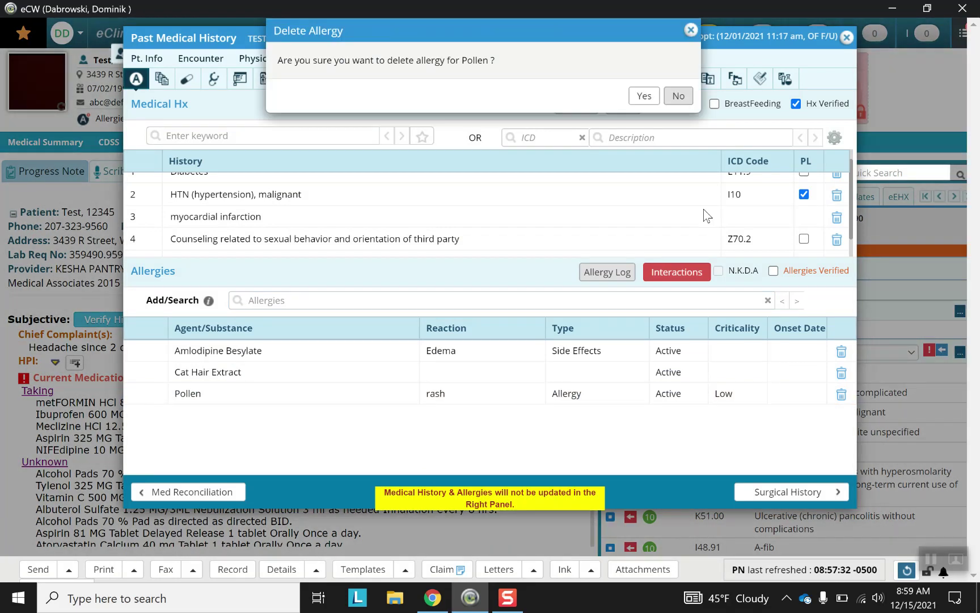
{"action": "left_click", "coordinate": [644, 96]}
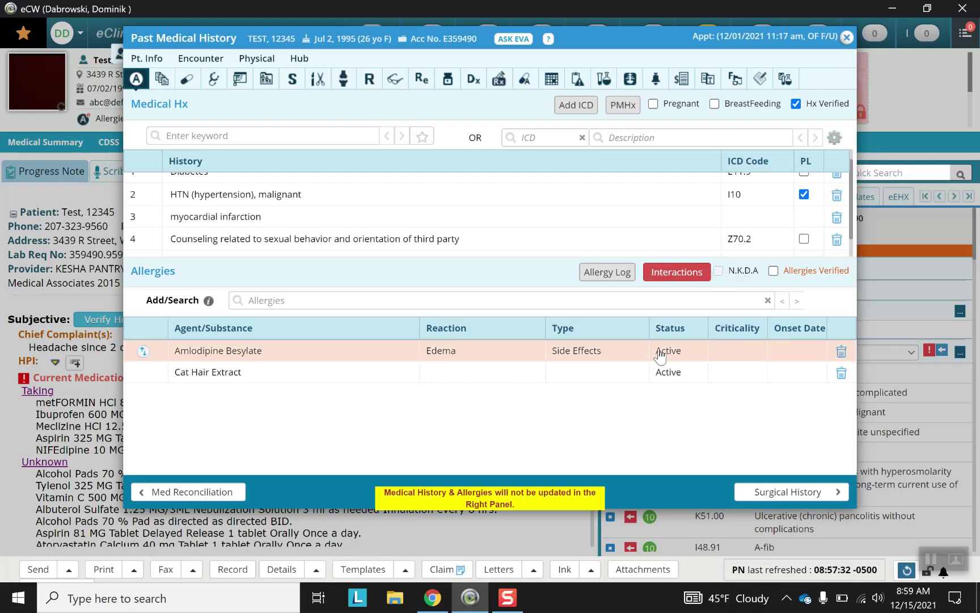
{"action": "left_click", "coordinate": [774, 271]}
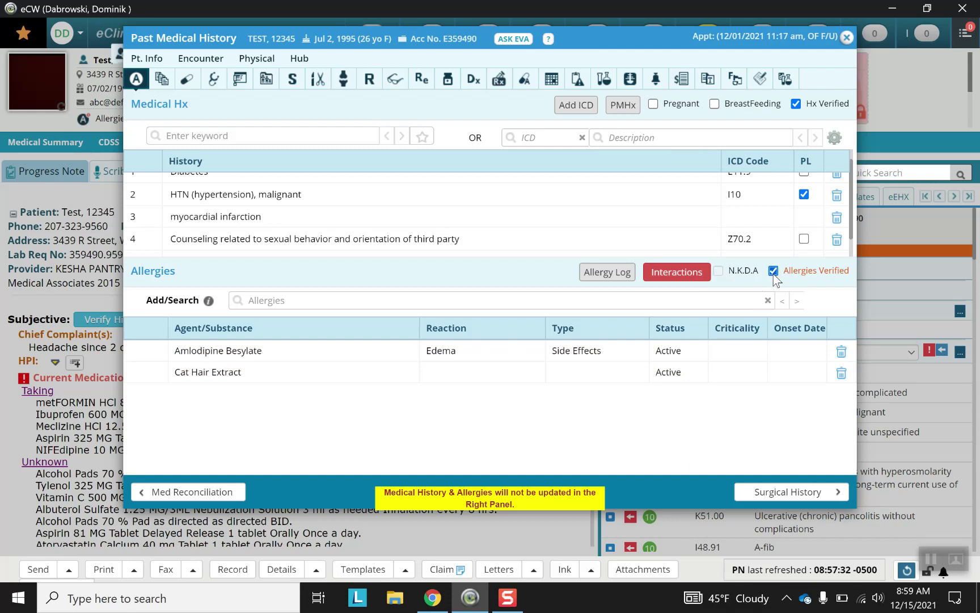